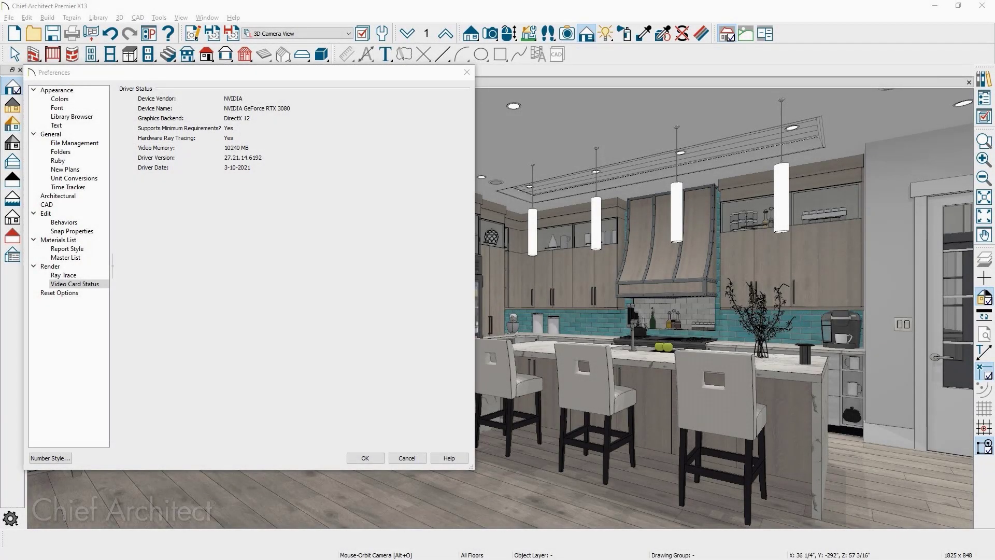
# Close Preferences after confirming RTX 3080 ray tracing support, returning to the Kitchen 3 camera view
pyautogui.press('Escape')
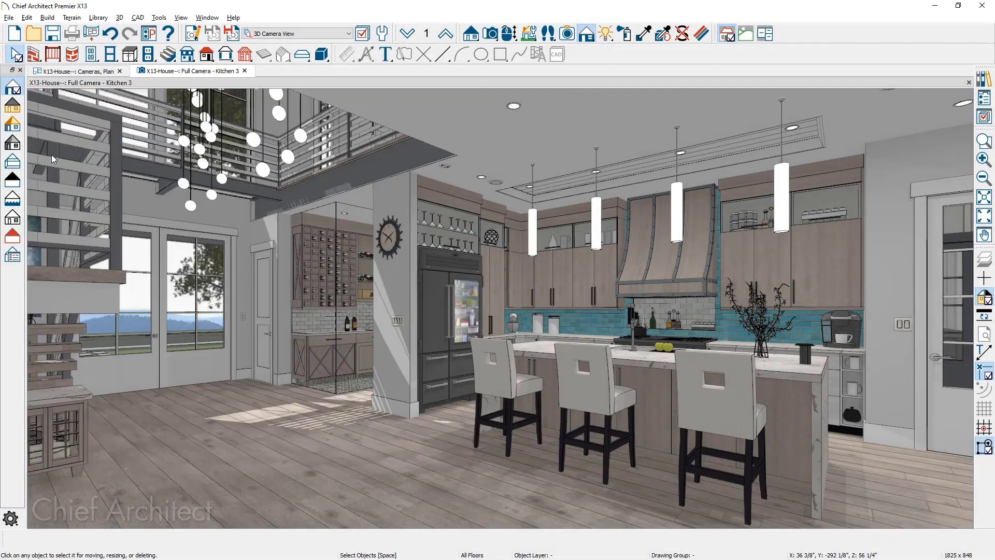
# Render the Kitchen 3 camera view Physically Based with Use Ray Tracing enabled
pyautogui.click(20, 129)
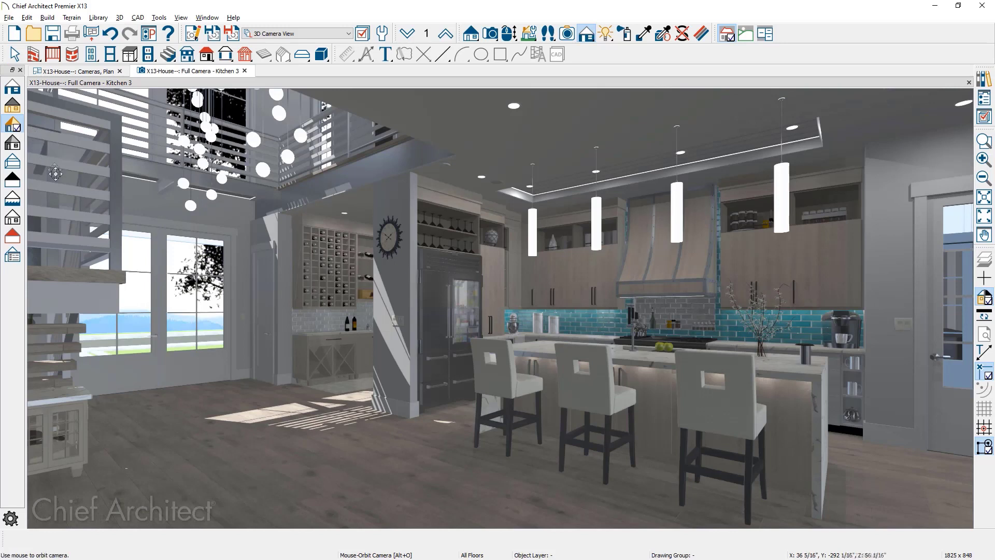
pyautogui.click(13, 255)
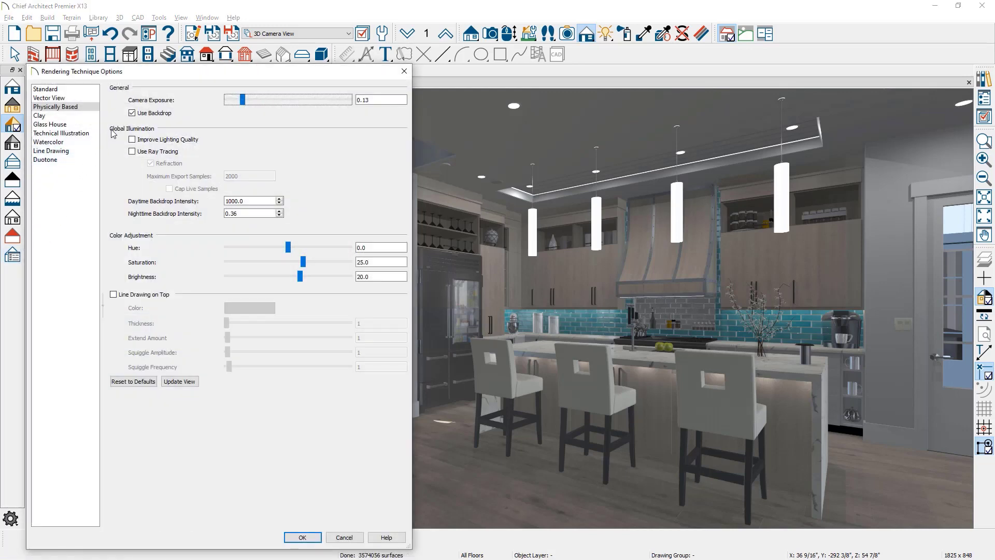
pyautogui.click(132, 152)
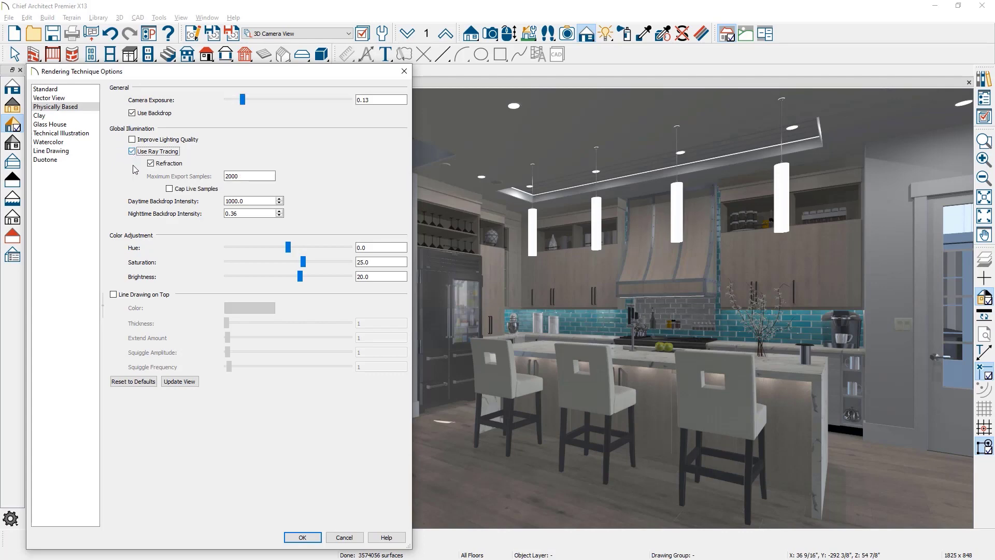
pyautogui.click(297, 540)
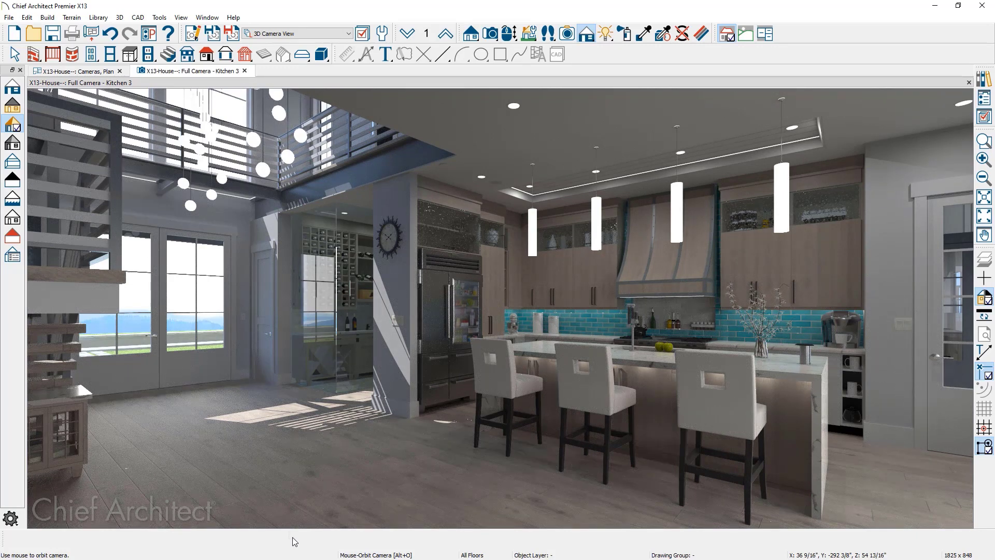
# Switch the kitchen view to a Clay render using Layer Color with ray tracing on
pyautogui.click(12, 143)
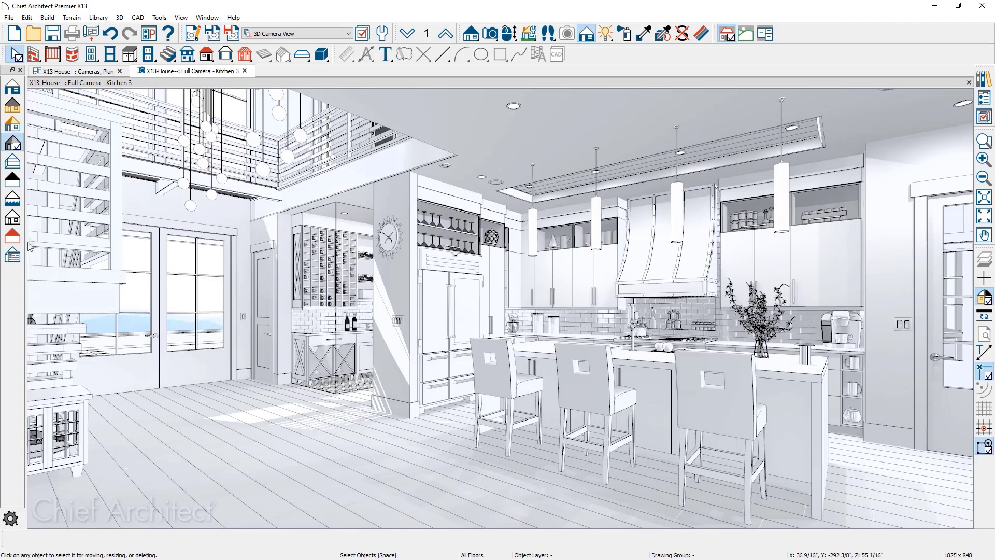
pyautogui.click(13, 256)
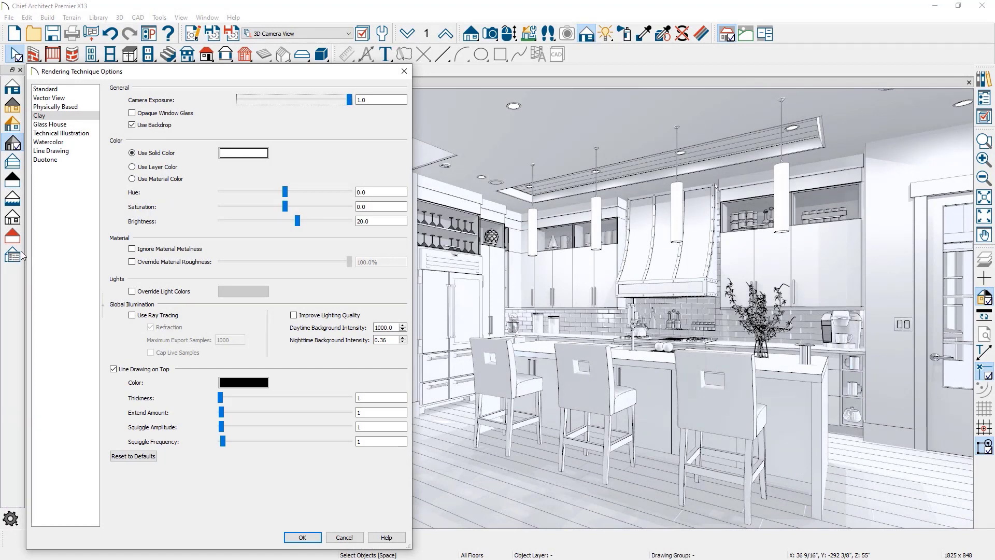
pyautogui.click(132, 167)
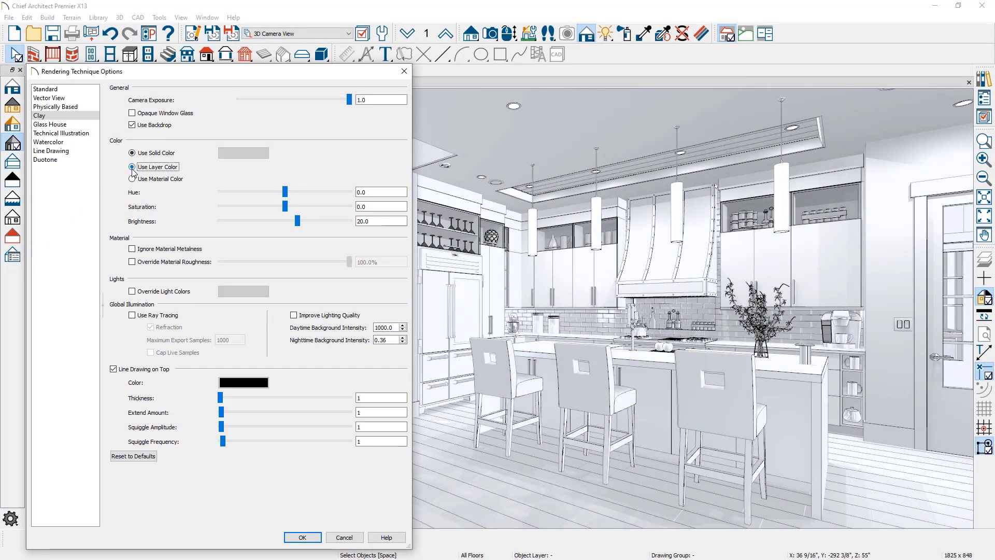
pyautogui.click(134, 315)
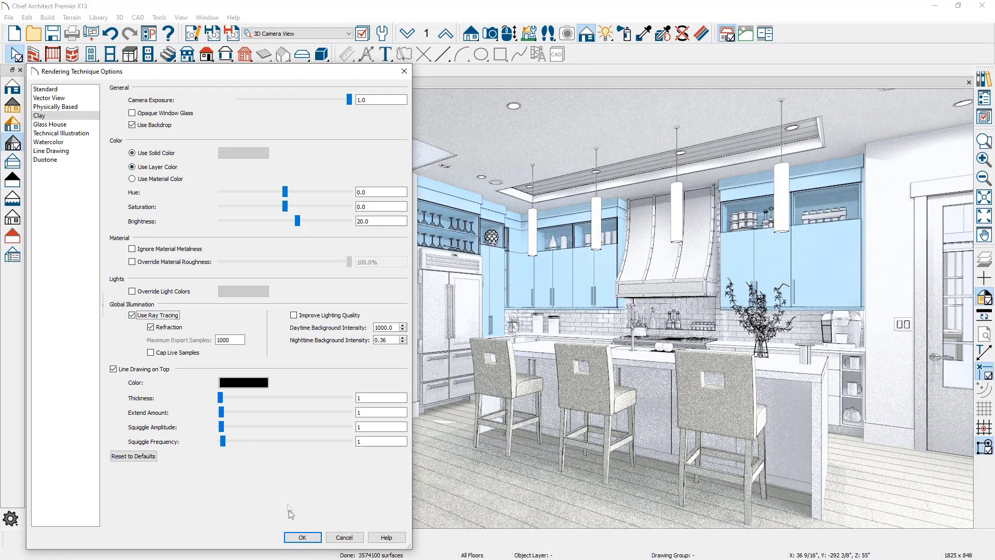
pyautogui.click(303, 538)
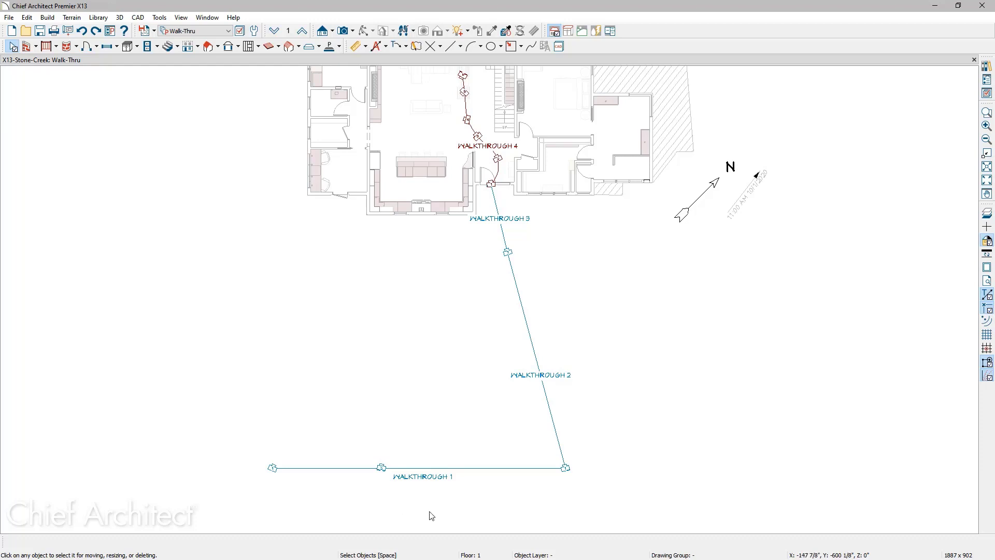
# Preview Walkthrough 1, stepping through its frames and returning to Key Frame 2
pyautogui.click(498, 468)
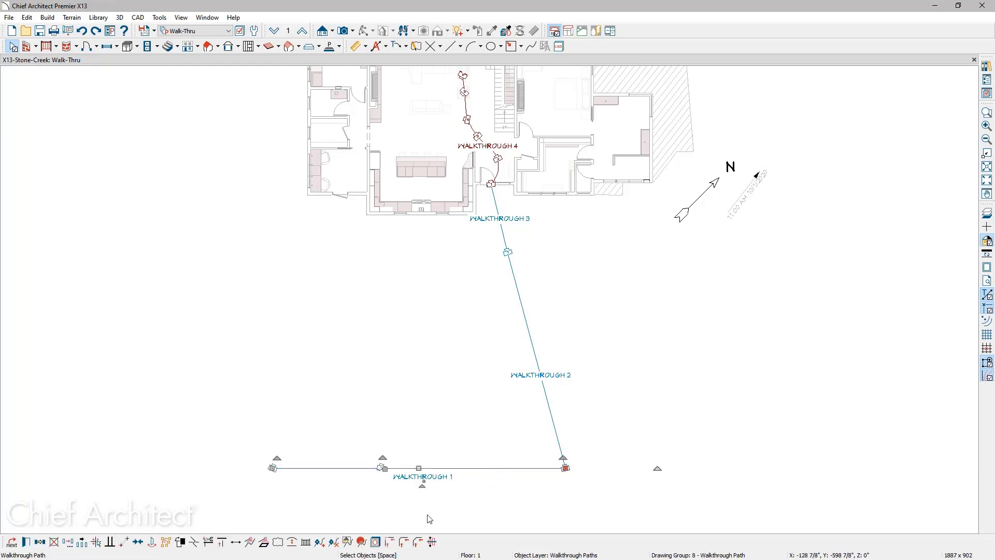
pyautogui.click(351, 542)
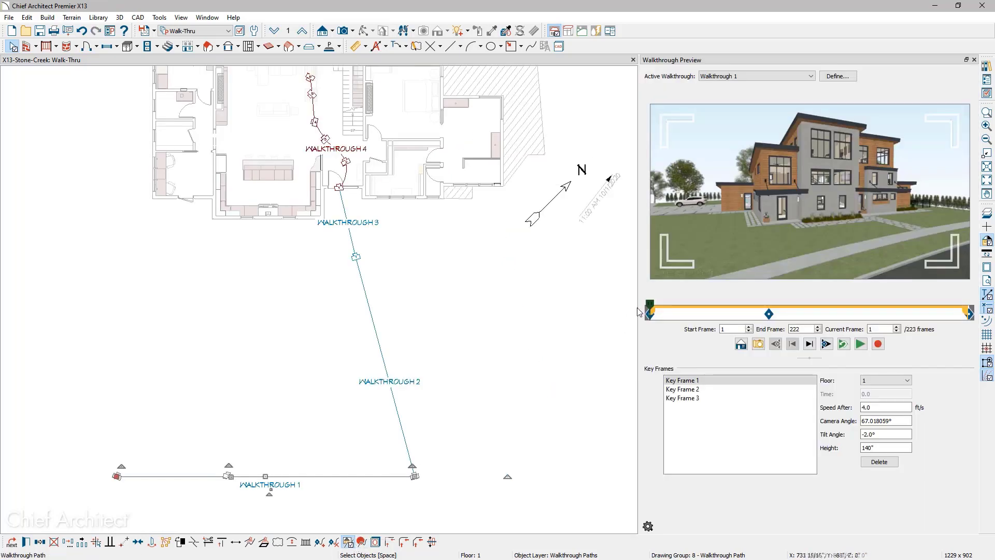
pyautogui.moveTo(650, 306)
pyautogui.mouseDown()
pyautogui.moveTo(977, 303)
pyautogui.moveTo(742, 306)
pyautogui.mouseUp()
pyautogui.click(810, 344)
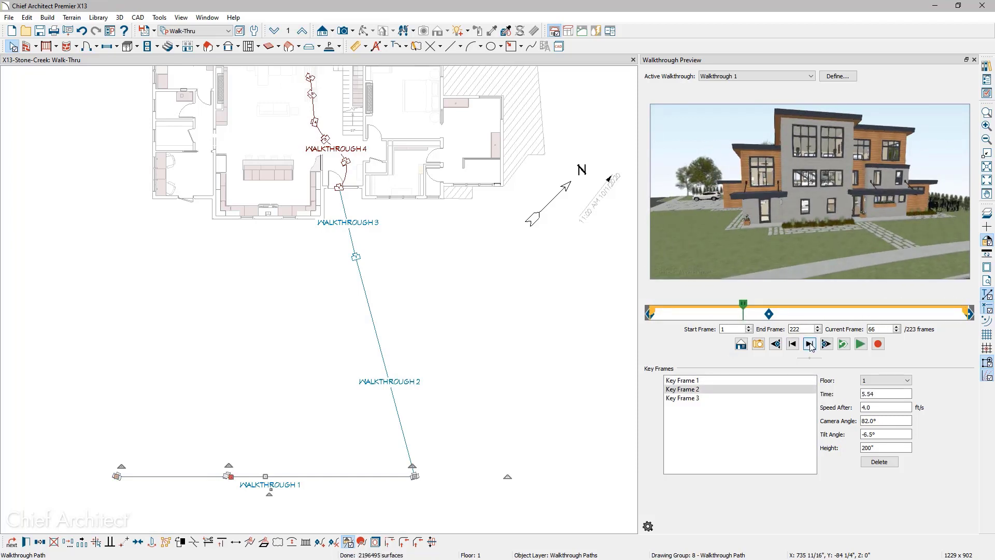
pyautogui.click(810, 345)
pyautogui.click(810, 345)
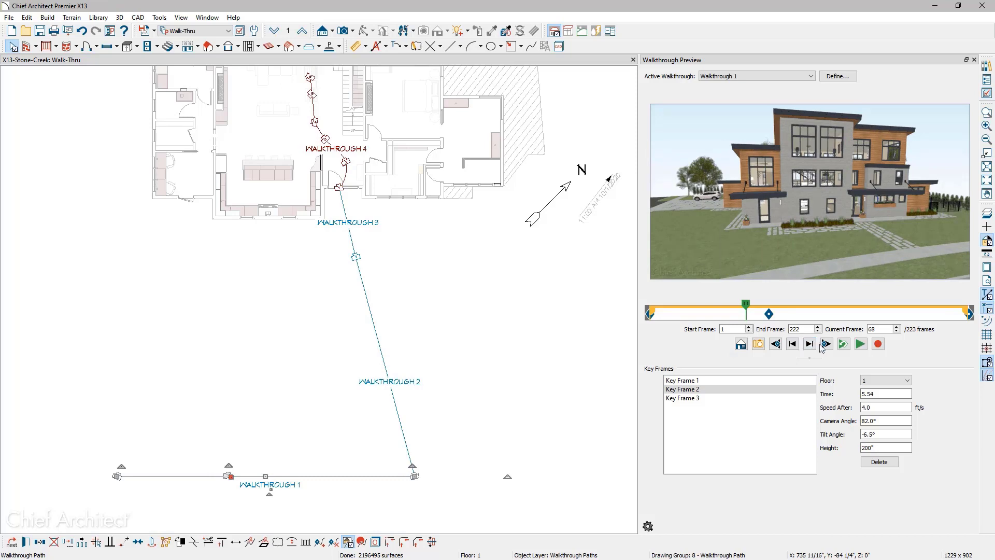
pyautogui.click(826, 344)
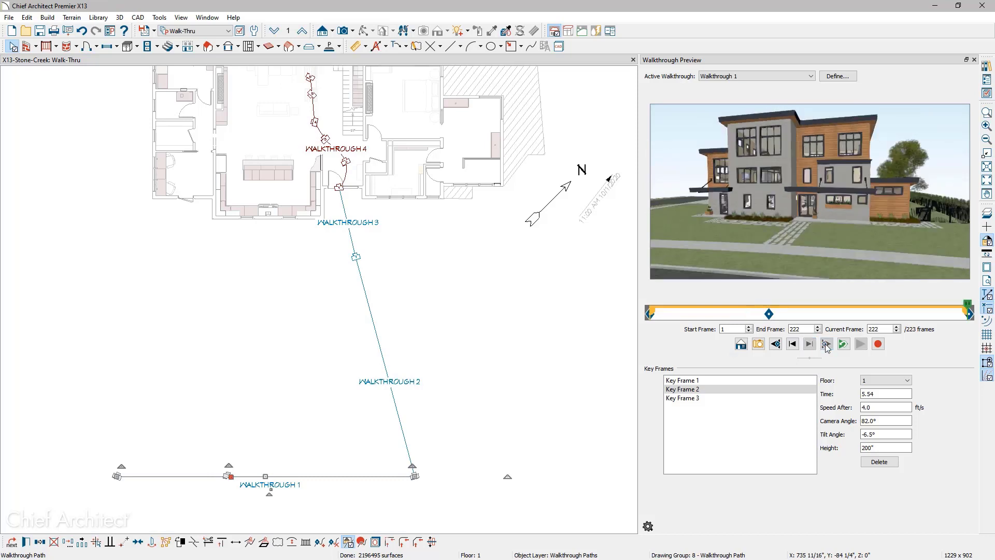
pyautogui.click(775, 344)
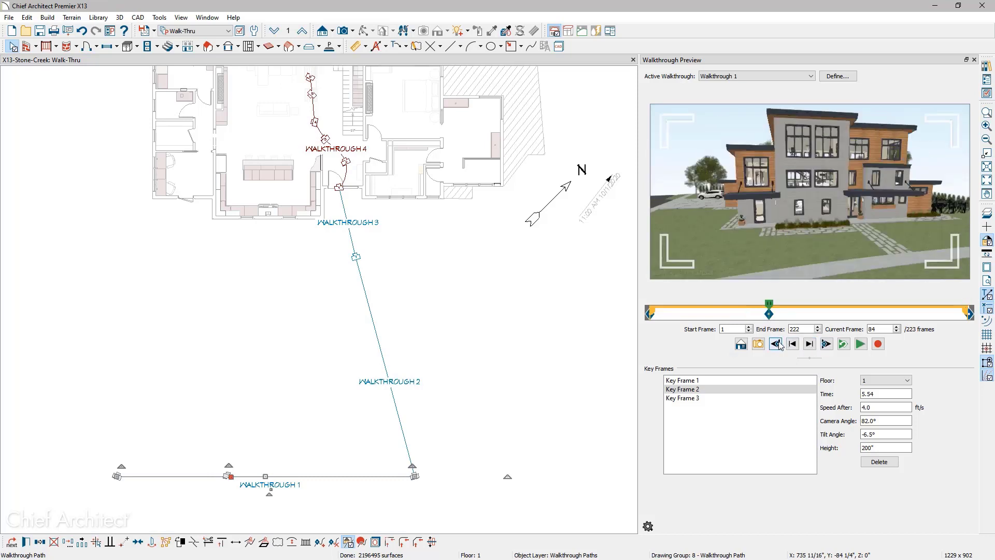
# Aim Key Frame 2 at a 78° camera angle and set its height to 180"
pyautogui.moveTo(793, 207); pyautogui.dragTo(797, 199)
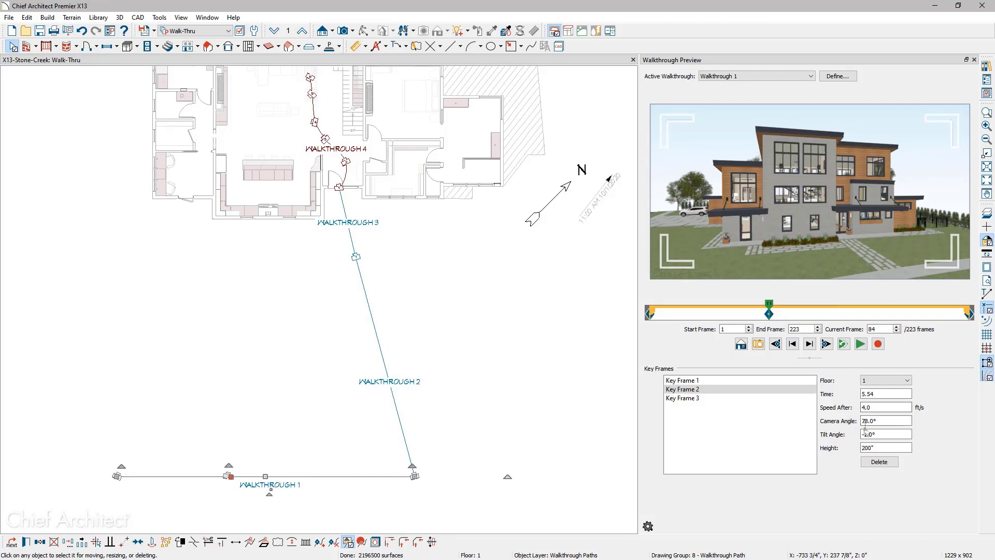
pyautogui.doubleClick(868, 447)
pyautogui.write('180')
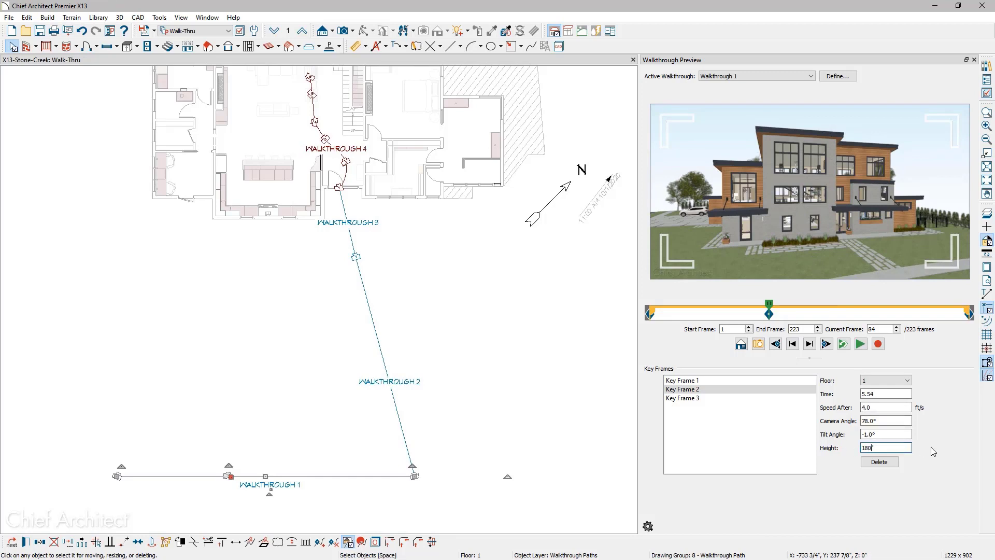
pyautogui.press('Tab')
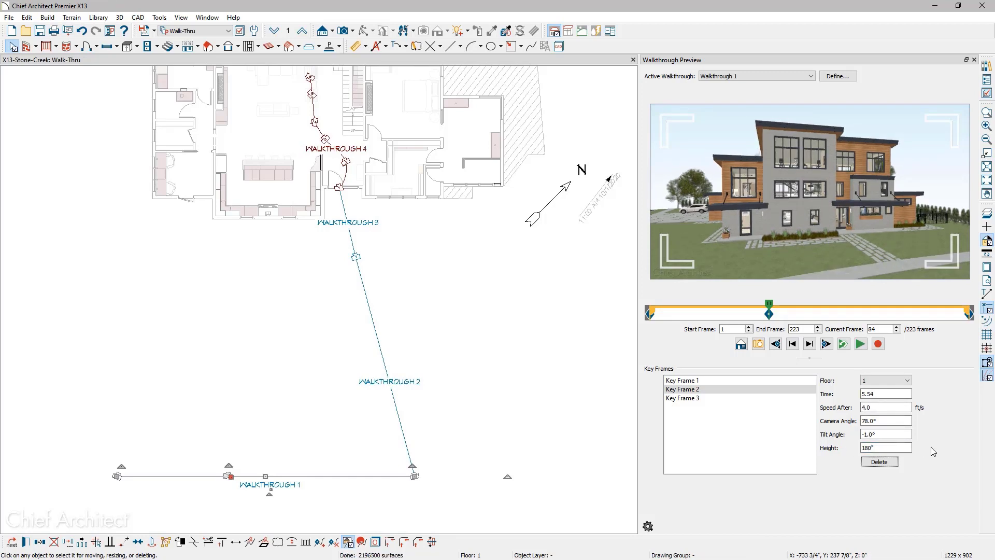
pyautogui.click(840, 82)
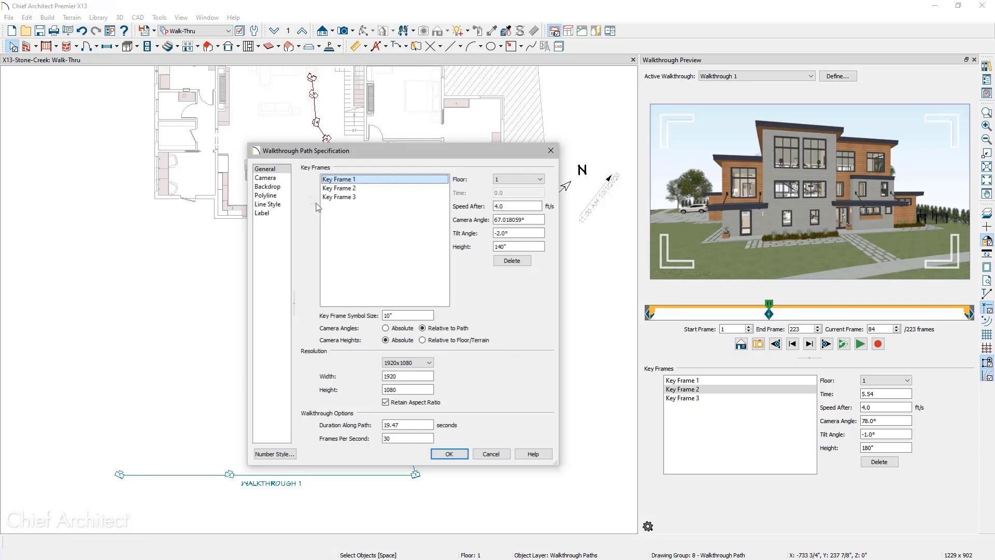
# Review the path's Camera and Backdrop settings, accept them, and preview from Key Frame 1
pyautogui.click(290, 178)
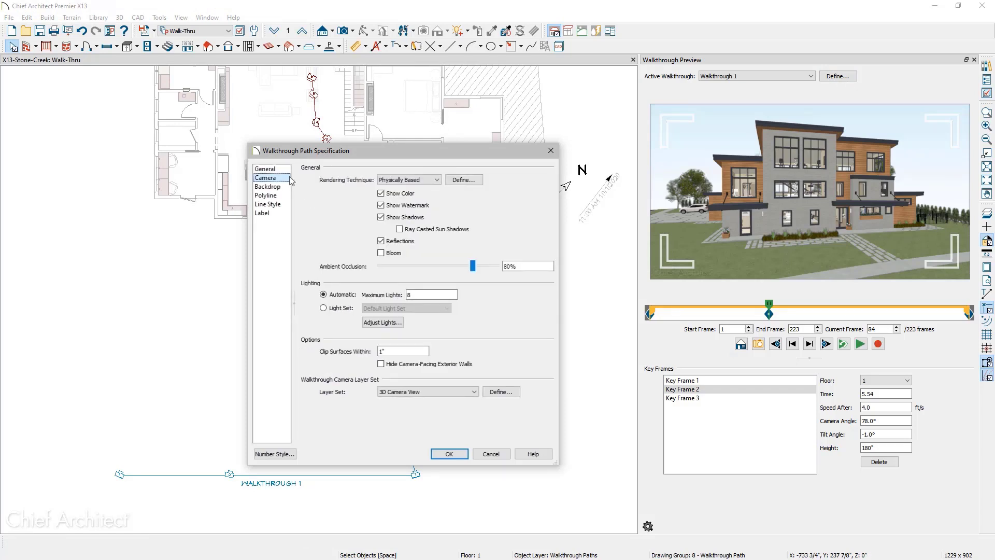
pyautogui.click(288, 188)
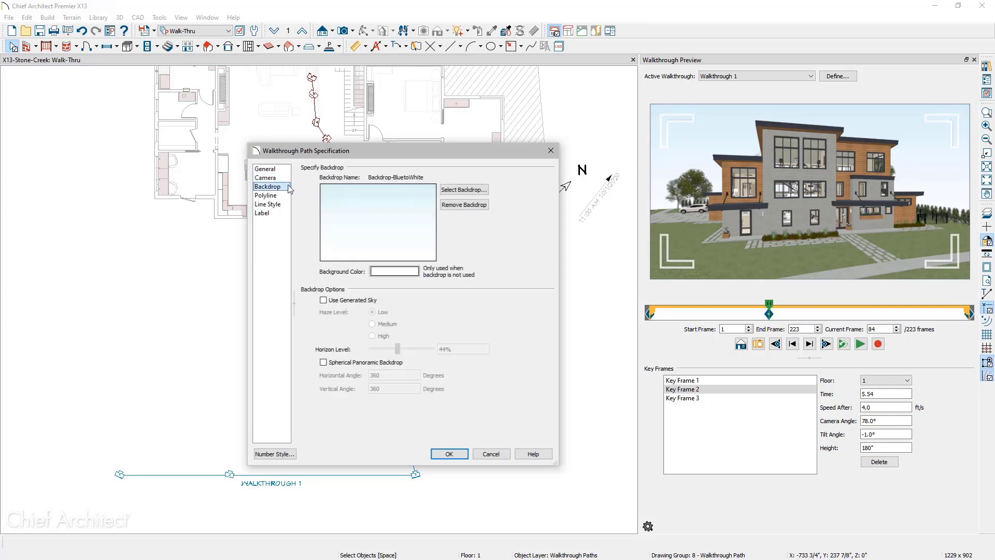
pyautogui.click(446, 454)
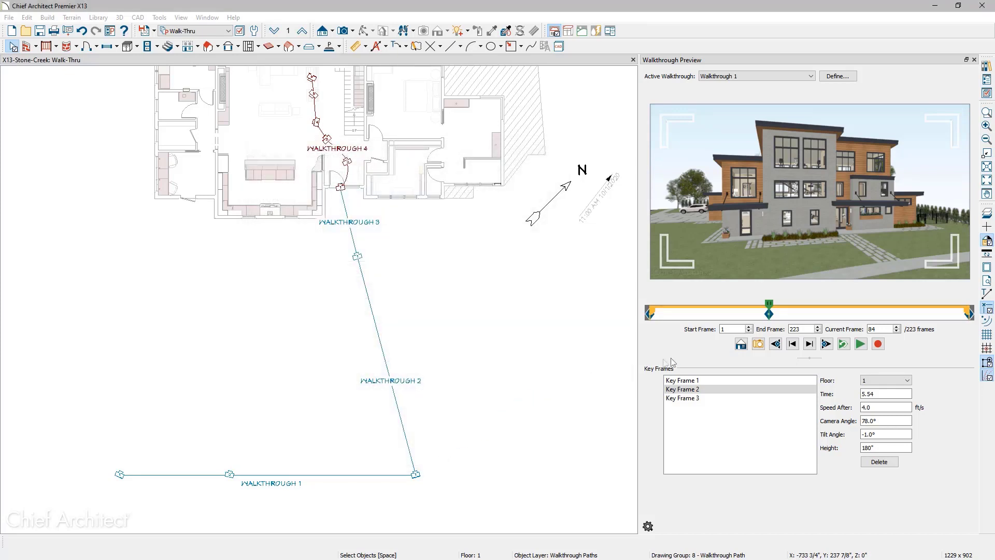
pyautogui.click(741, 345)
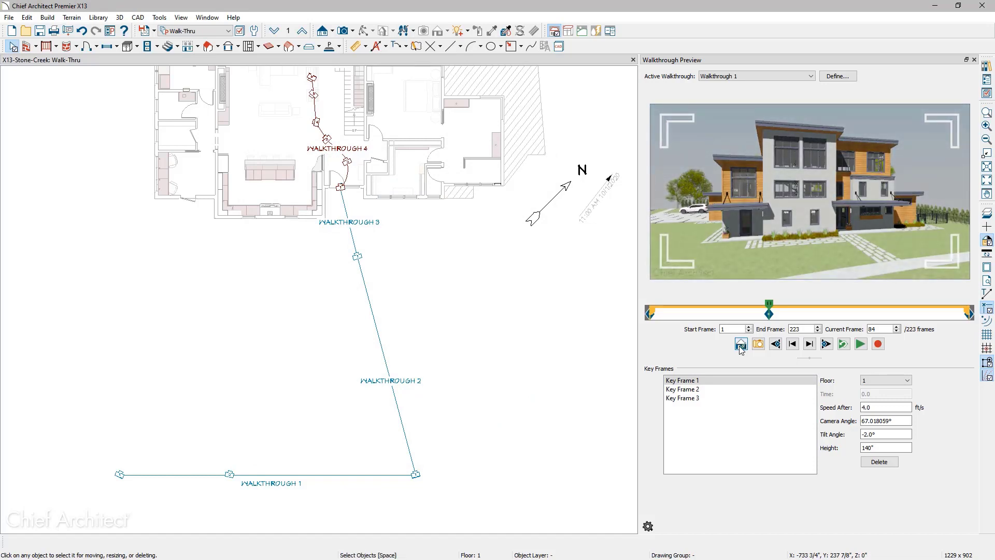
pyautogui.click(740, 346)
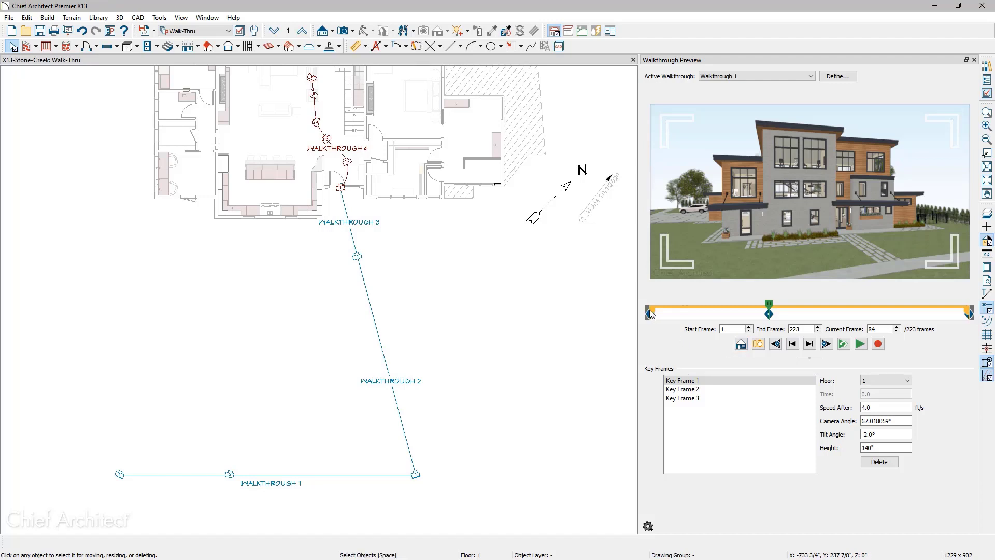
# Trim Walkthrough 1 playback to frames 38–167 and open a full camera view from frame 105
pyautogui.moveTo(648, 311); pyautogui.dragTo(703, 312)
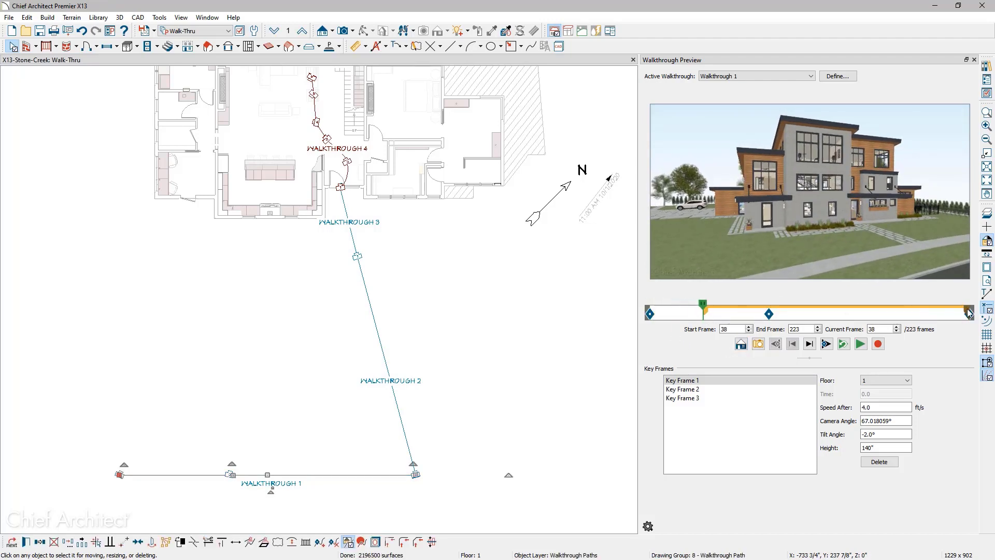
pyautogui.moveTo(968, 313); pyautogui.dragTo(886, 313)
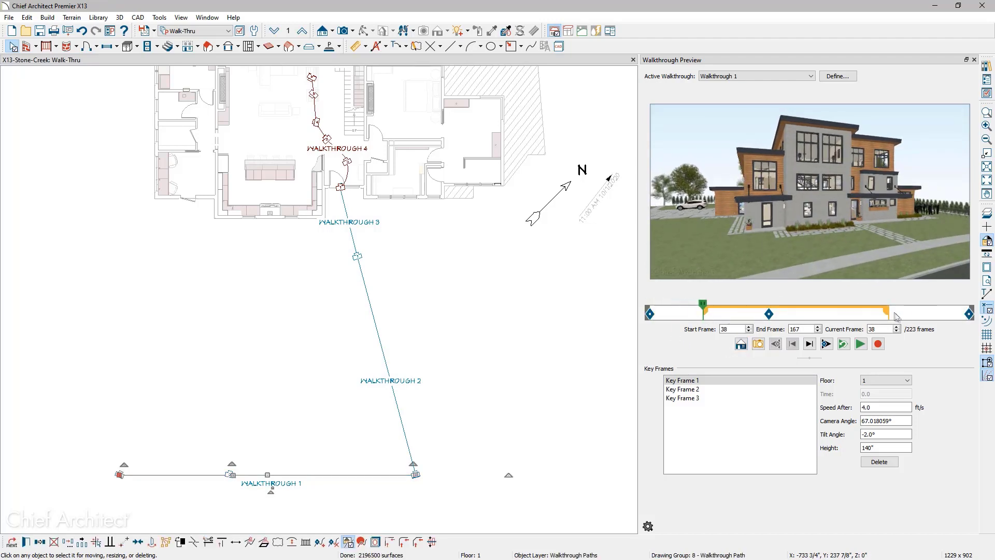
pyautogui.click(878, 344)
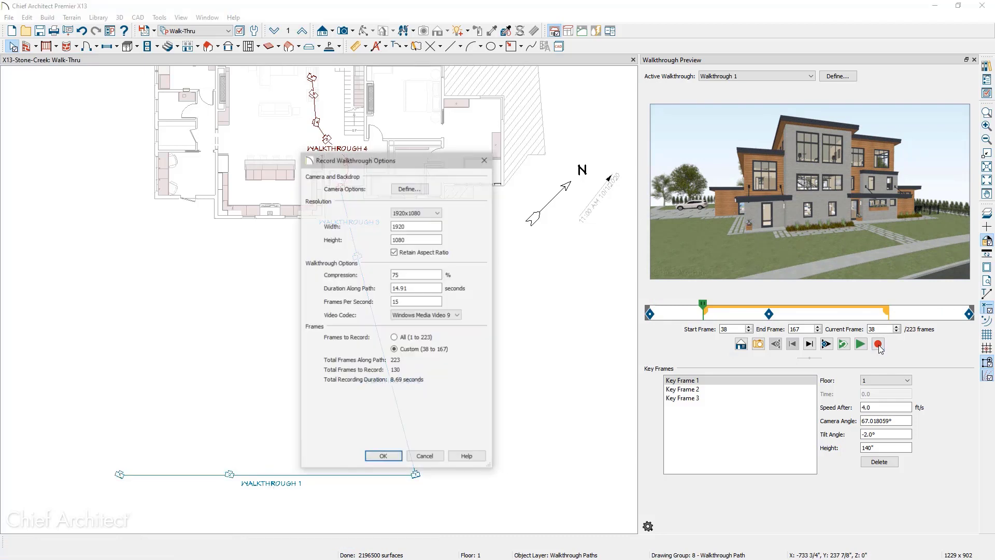
pyautogui.click(395, 338)
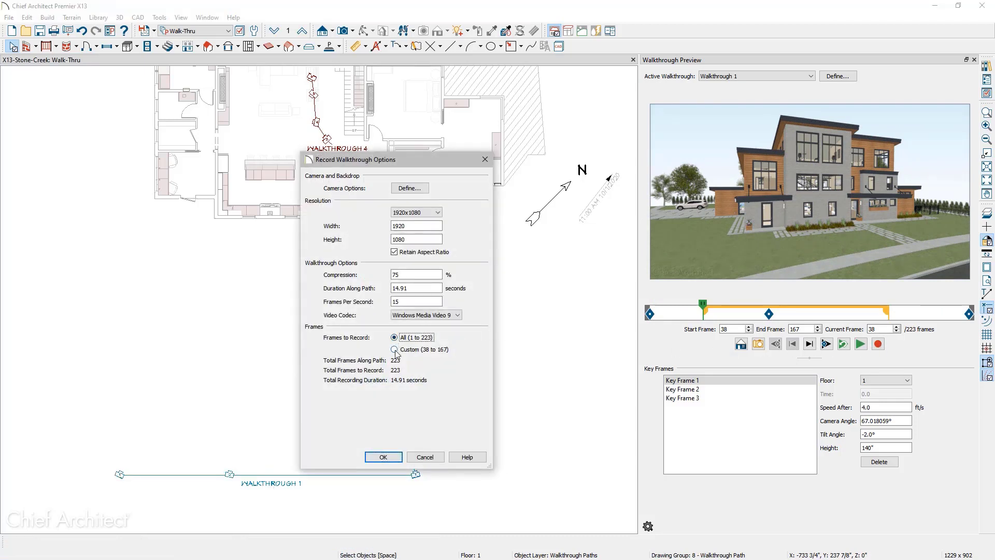
pyautogui.click(395, 349)
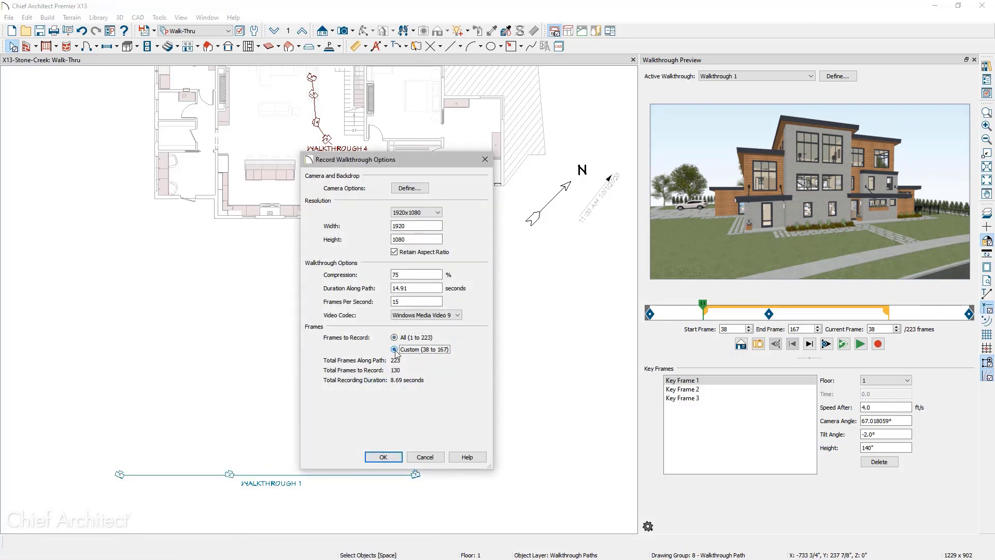
pyautogui.click(441, 459)
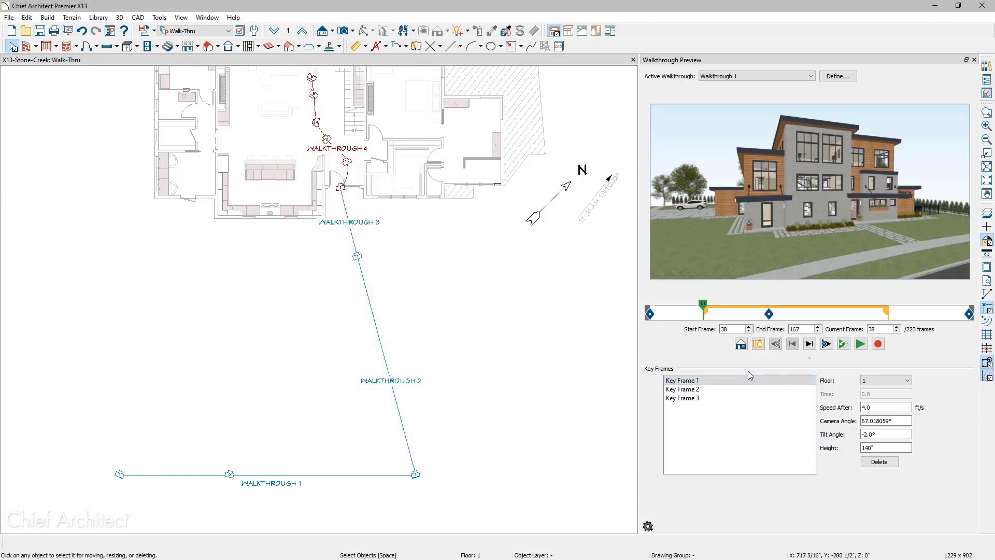
pyautogui.moveTo(702, 306); pyautogui.dragTo(799, 310)
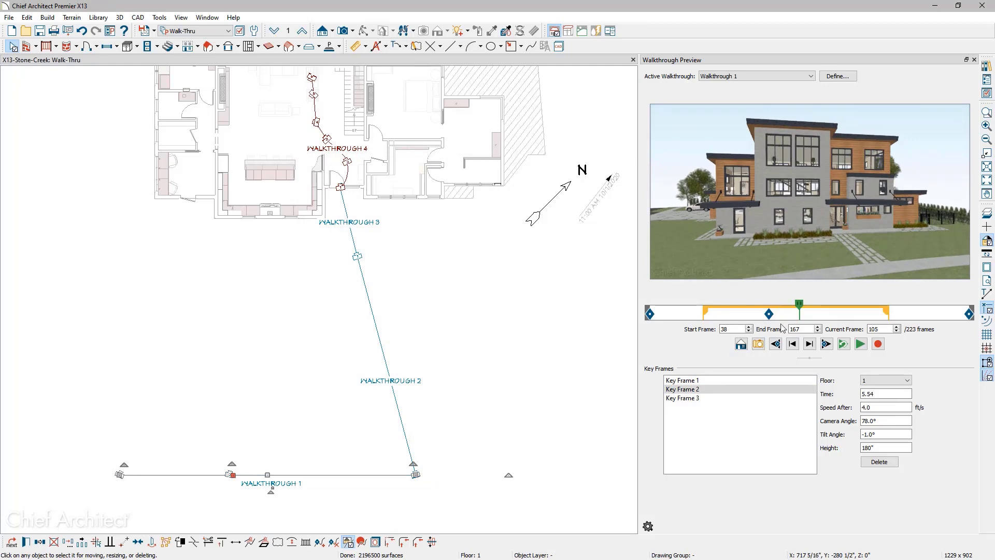
pyautogui.click(758, 344)
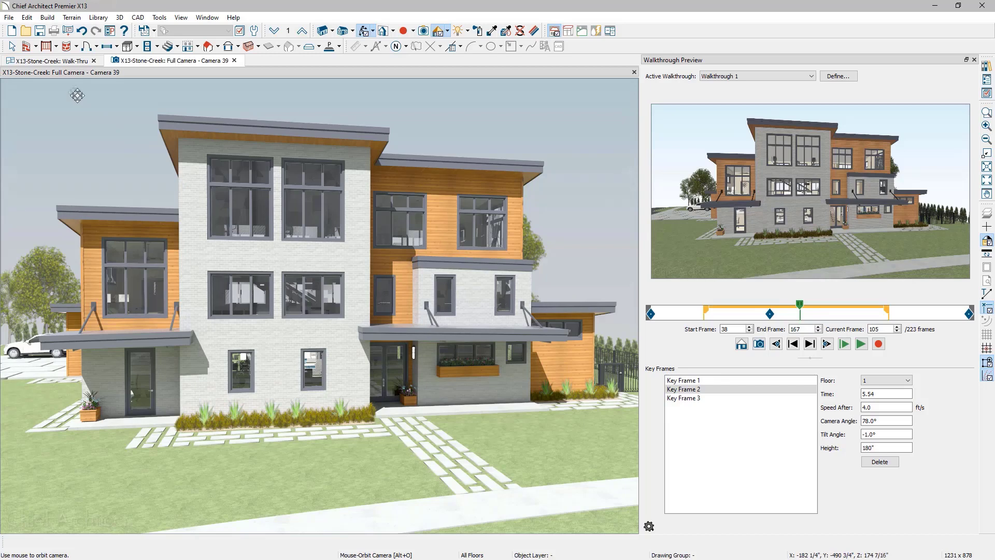
# Add a circular orbit path around the house and preview it as Floor 1 - Walkthrough 6
pyautogui.click(60, 63)
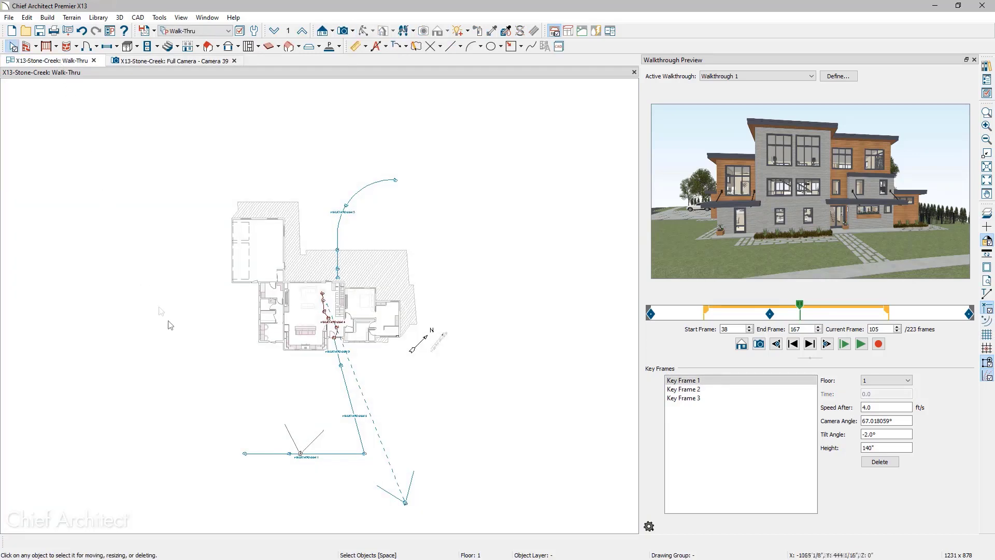
pyautogui.click(404, 505)
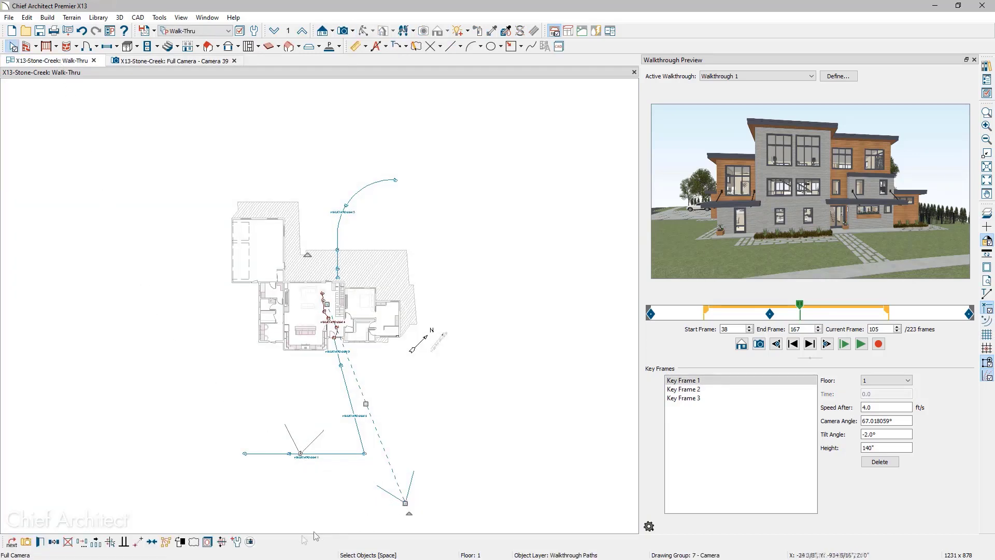
pyautogui.click(250, 541)
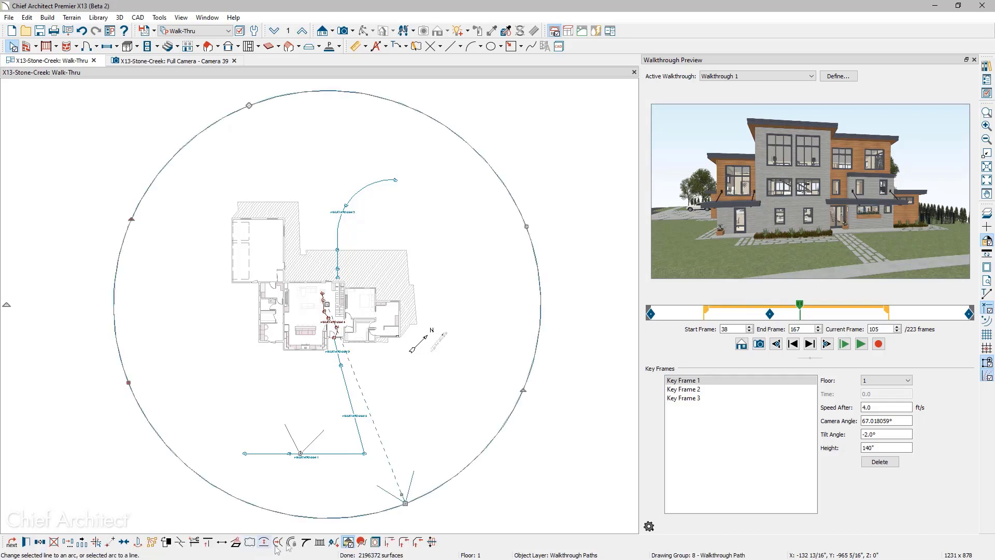
pyautogui.click(811, 76)
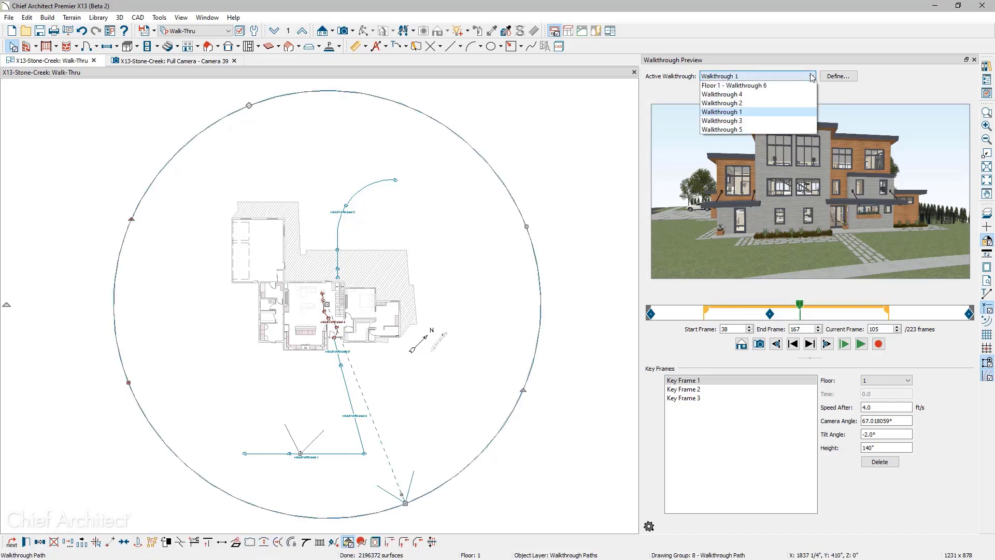
pyautogui.click(808, 85)
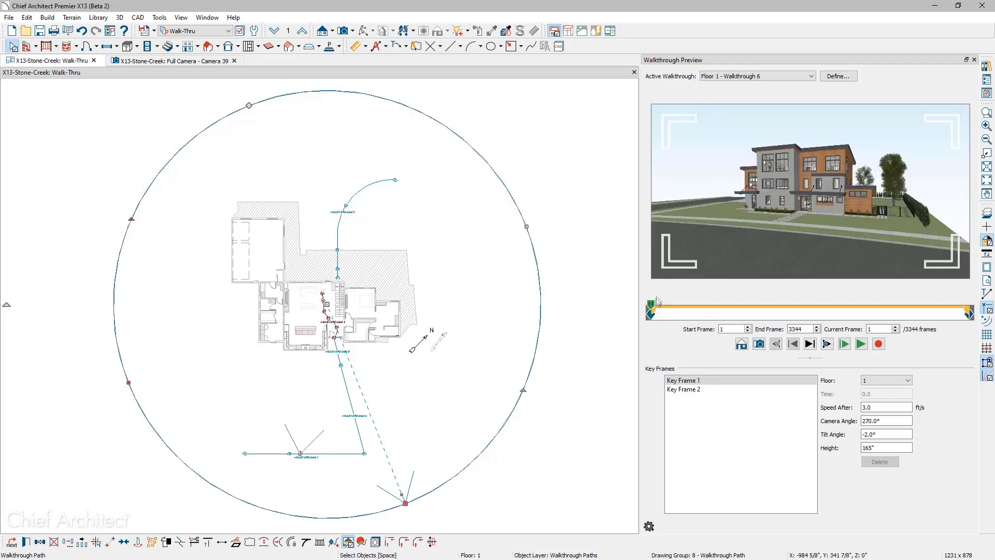
pyautogui.moveTo(653, 310); pyautogui.dragTo(973, 302)
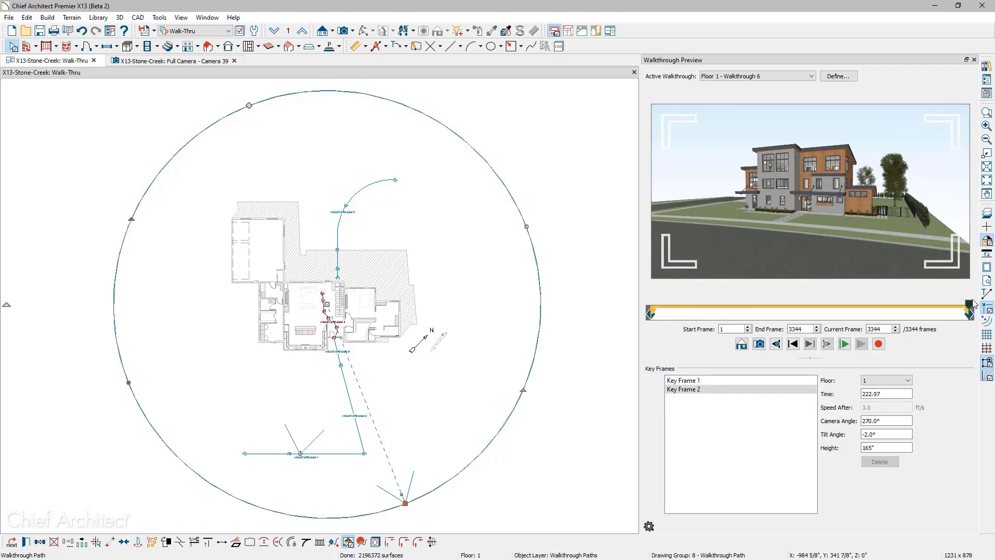